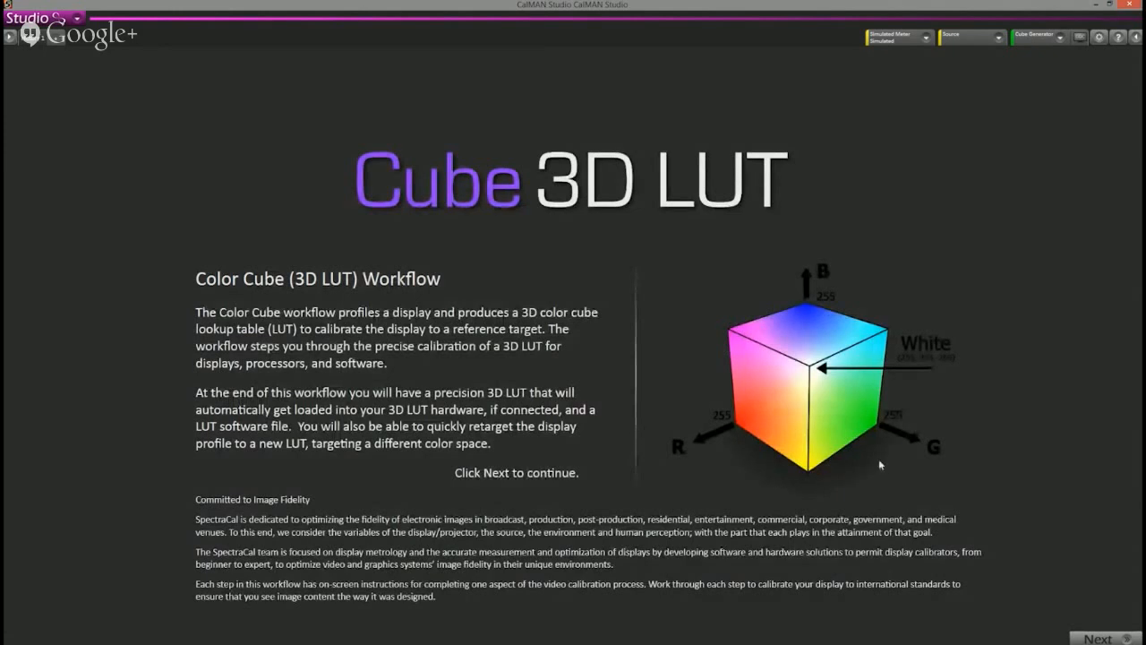
# - Connect the SpectraCal - Cube Generator (3D LUT) as the 3D LUT device and check its display control settings
pyautogui.click(1110, 638)
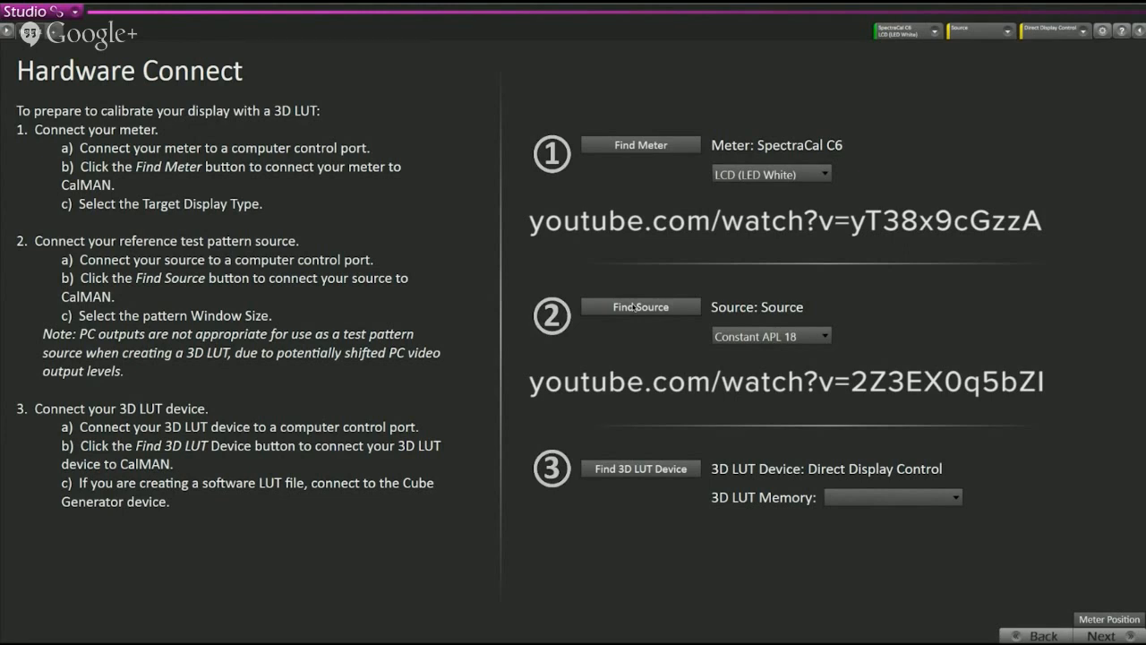
pyautogui.click(619, 467)
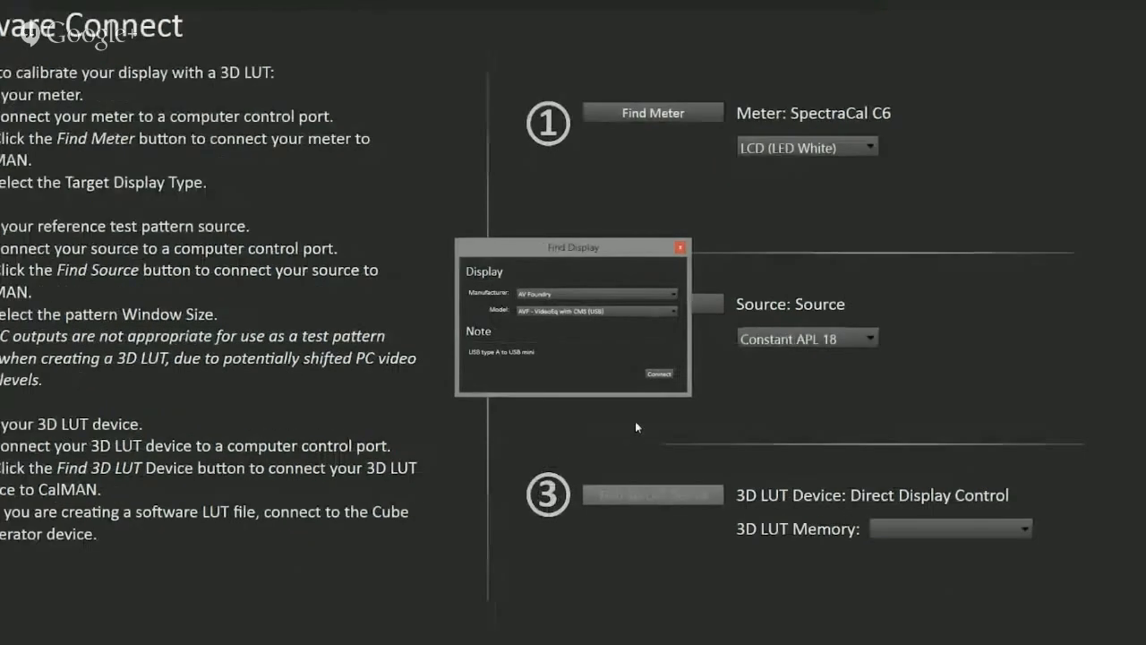
pyautogui.click(614, 295)
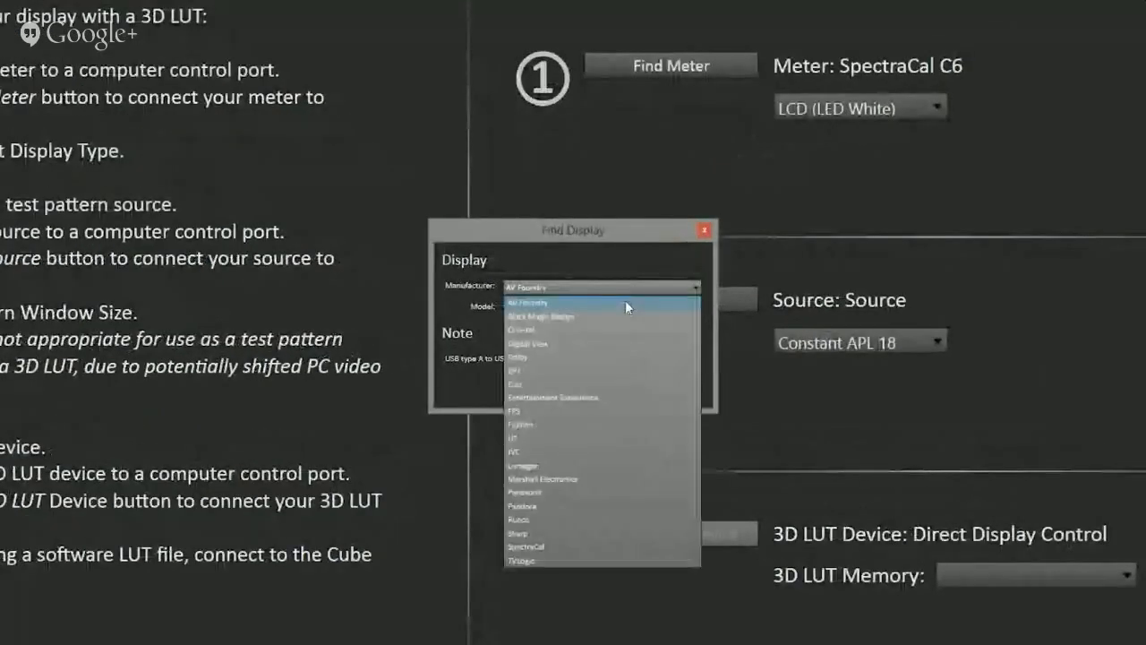
pyautogui.click(525, 546)
pyautogui.click(577, 309)
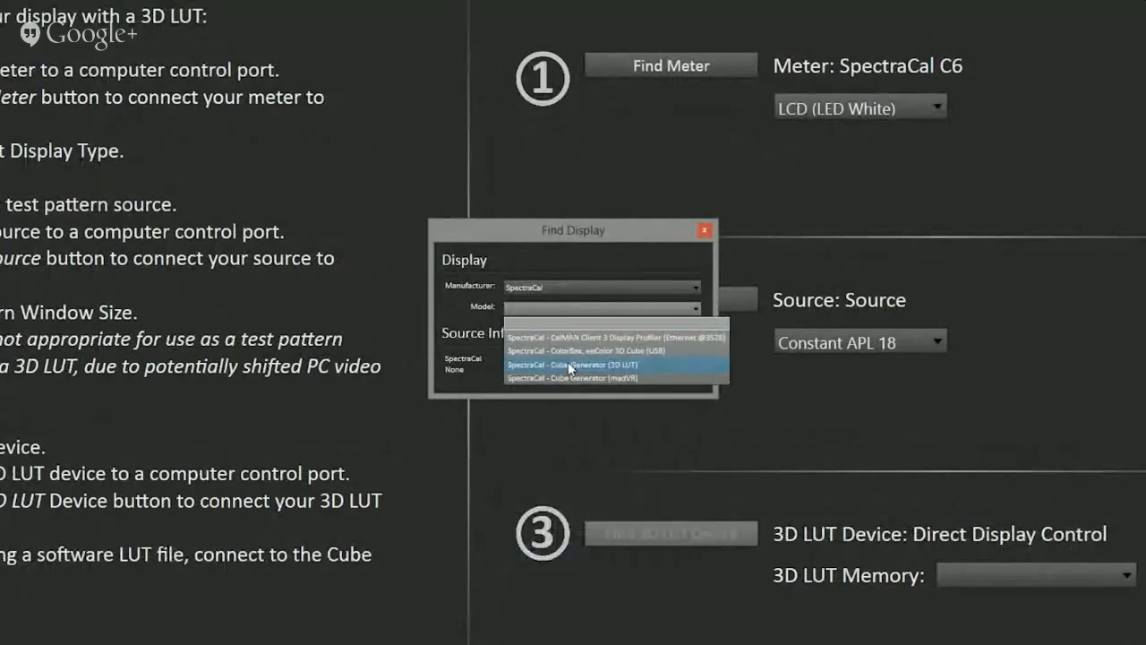
pyautogui.click(567, 363)
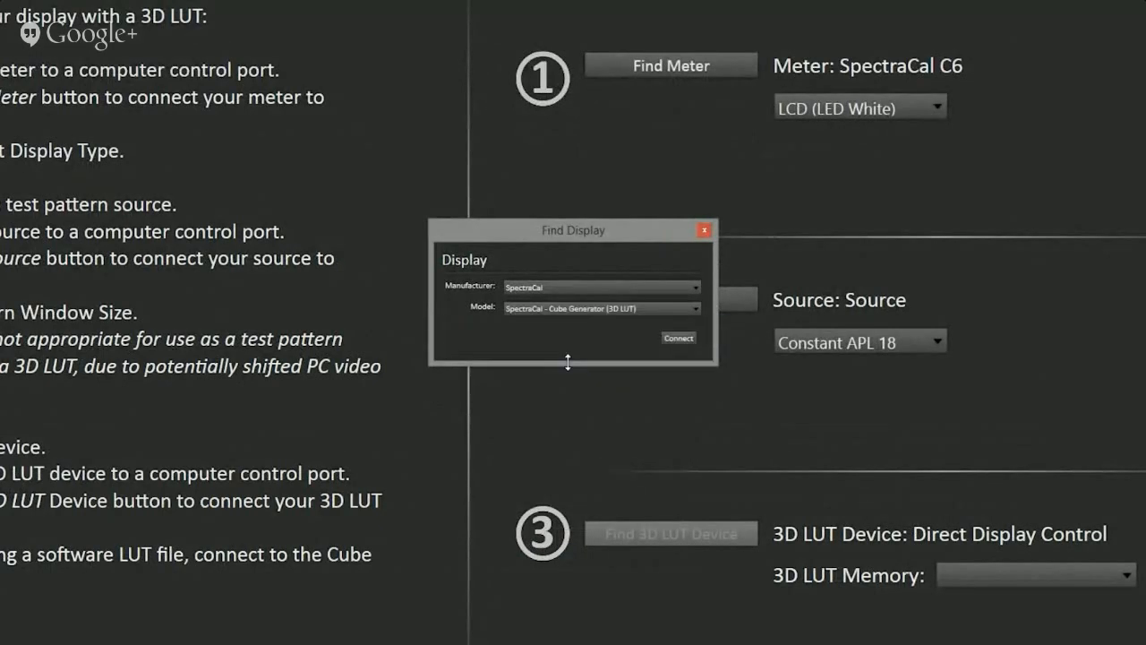
pyautogui.click(671, 336)
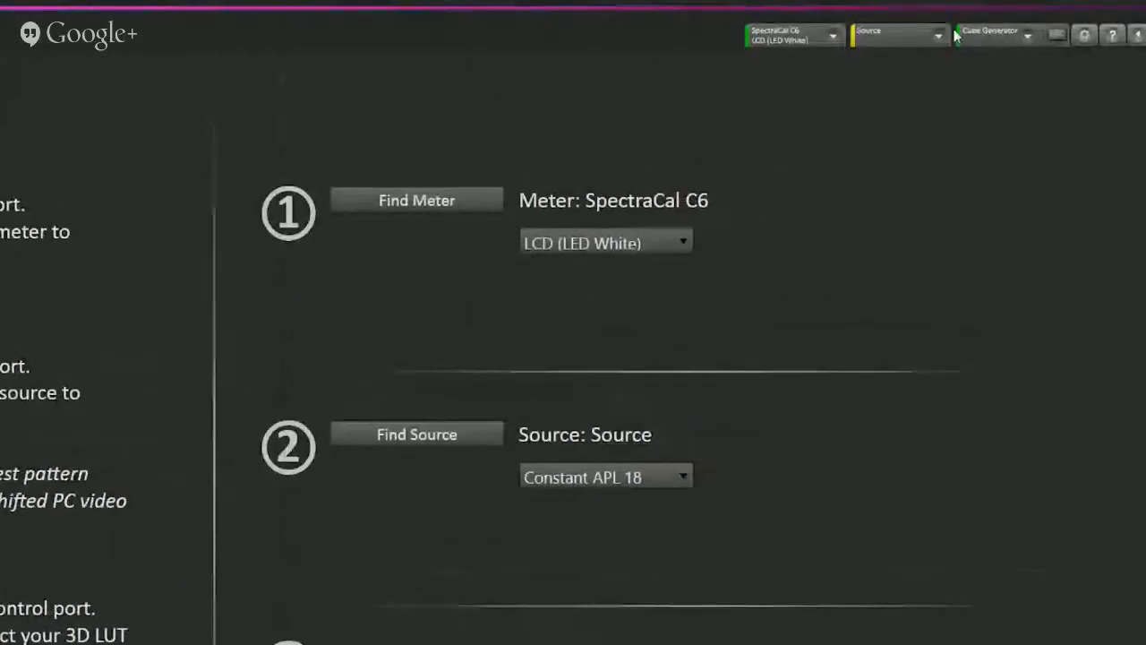
pyautogui.click(1000, 40)
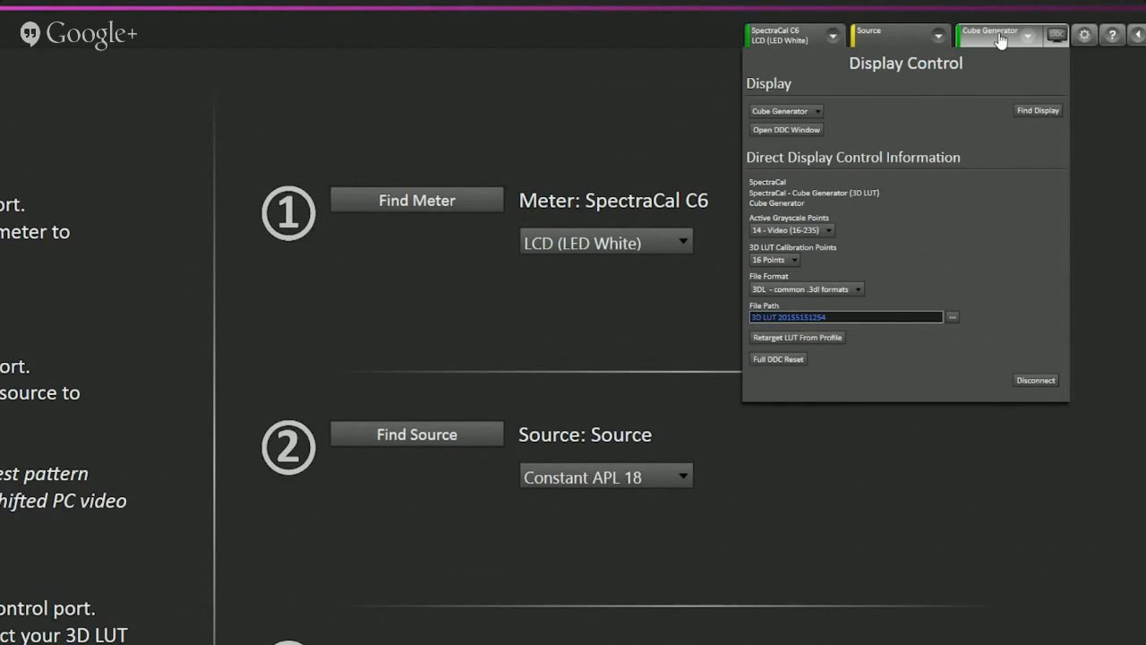
pyautogui.click(1000, 40)
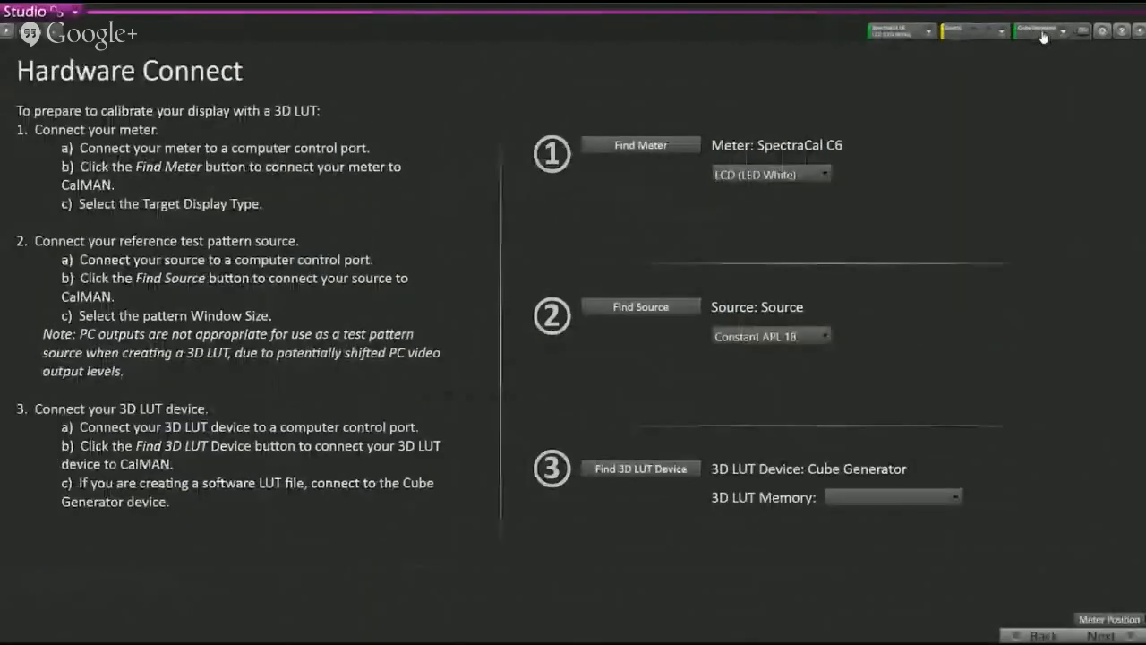
# - Review the calibration standard options, keeping SMPTE (64-940) signal levels, ITU BT.1886 luminance response and the D65, HD Rec.709 gamut
pyautogui.click(1100, 635)
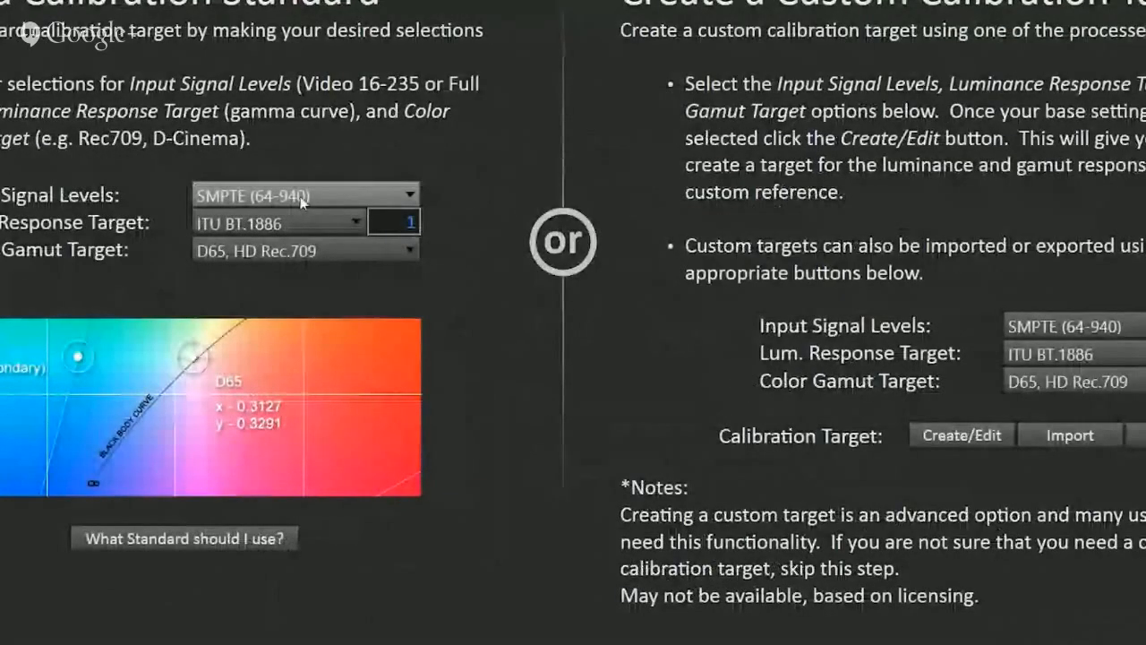
pyautogui.click(301, 197)
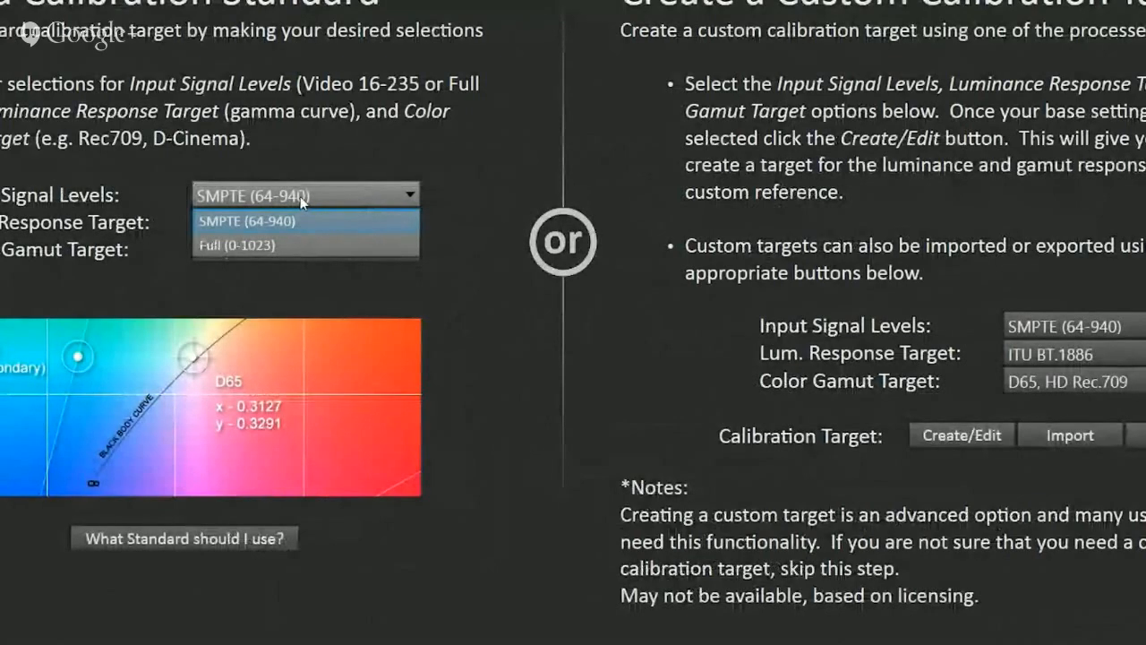
pyautogui.click(300, 213)
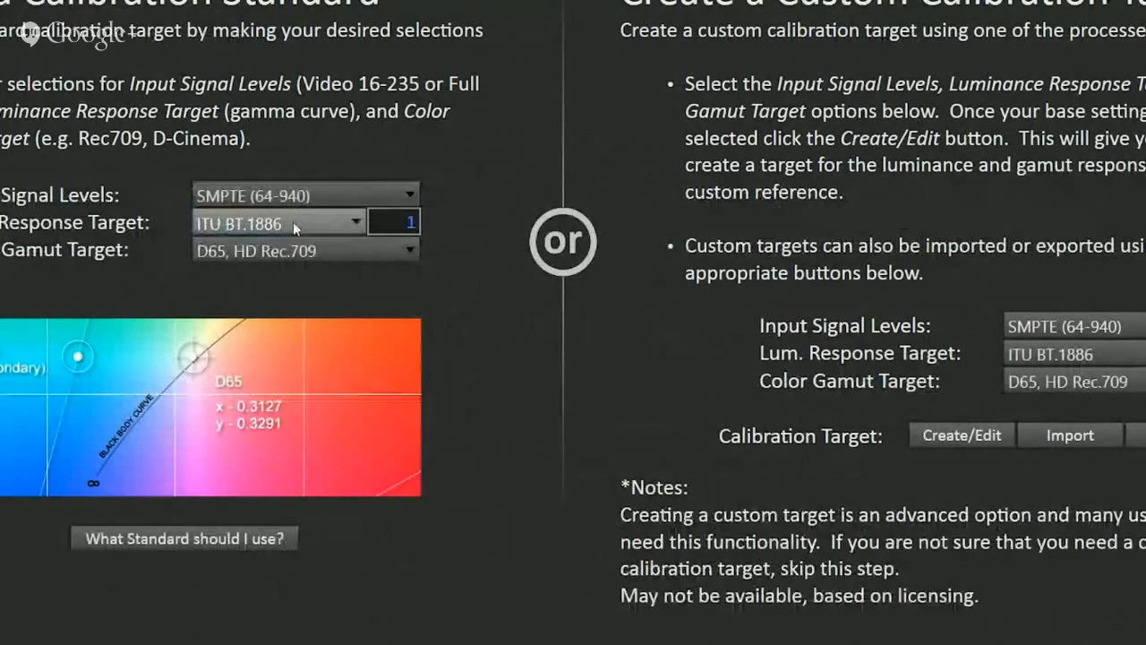
pyautogui.click(294, 223)
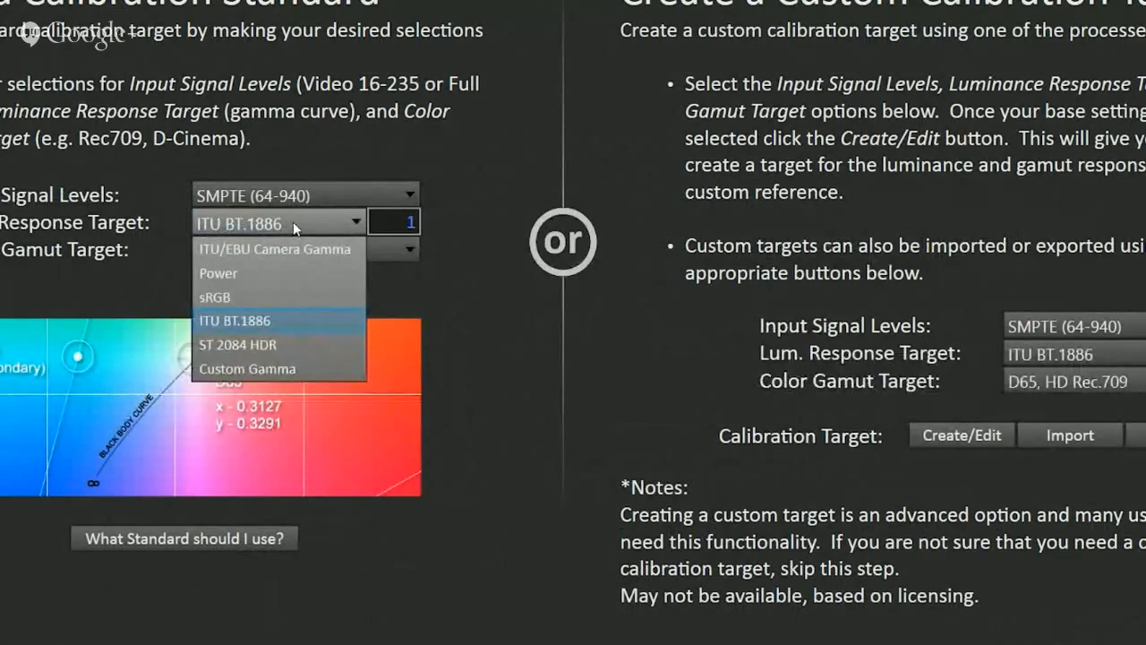
pyautogui.click(293, 221)
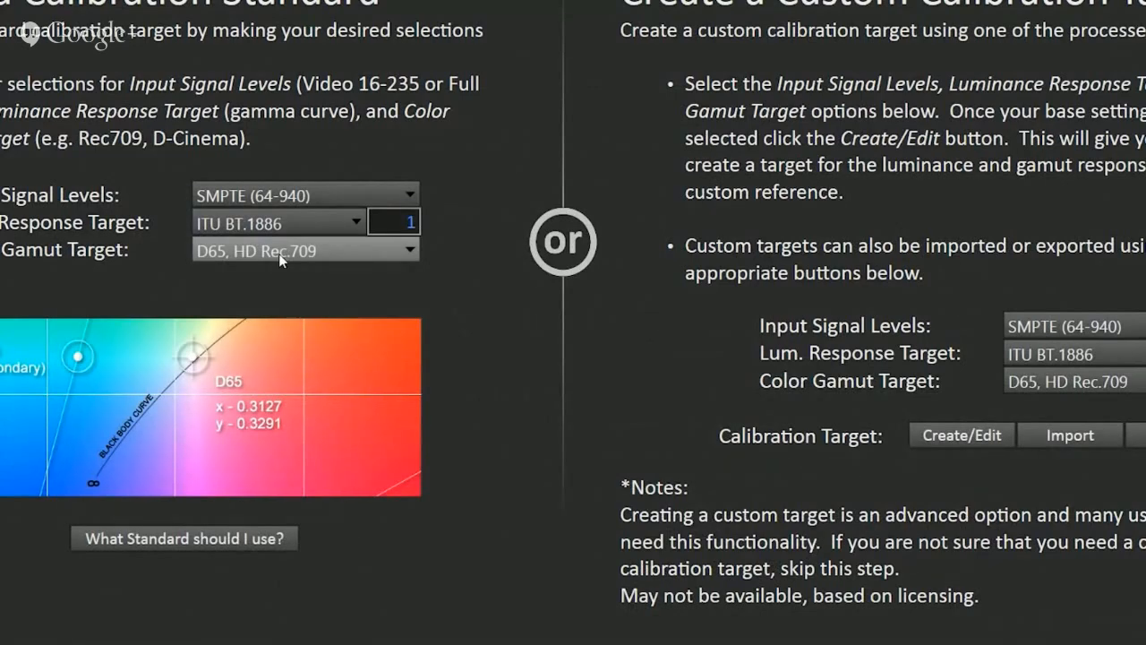
pyautogui.click(278, 253)
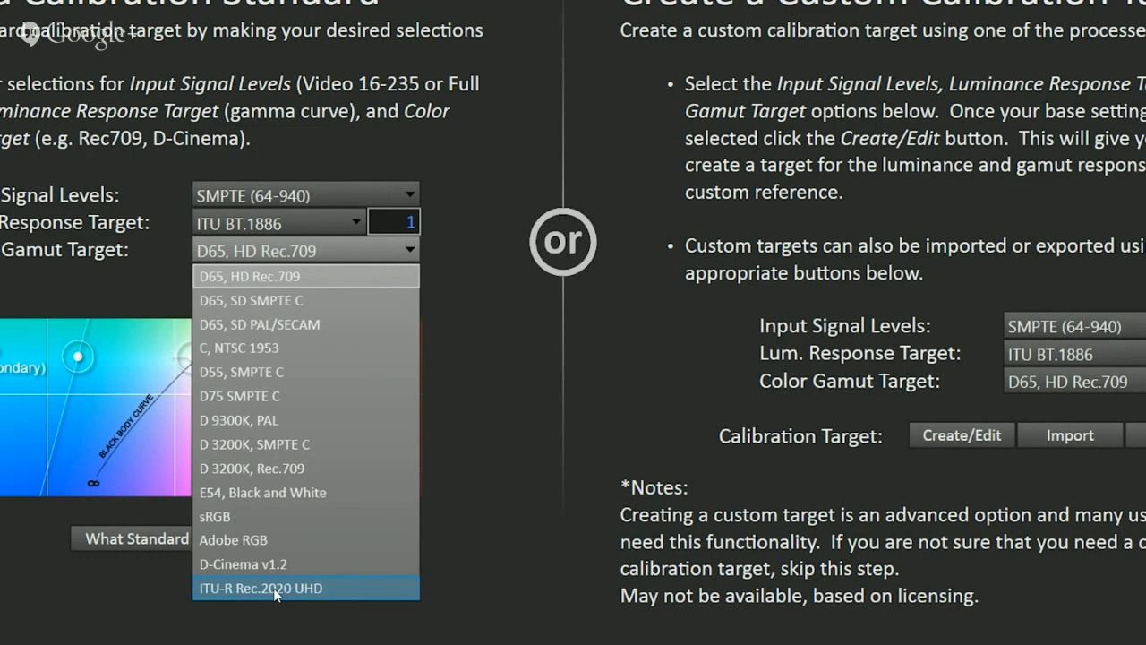
pyautogui.click(447, 537)
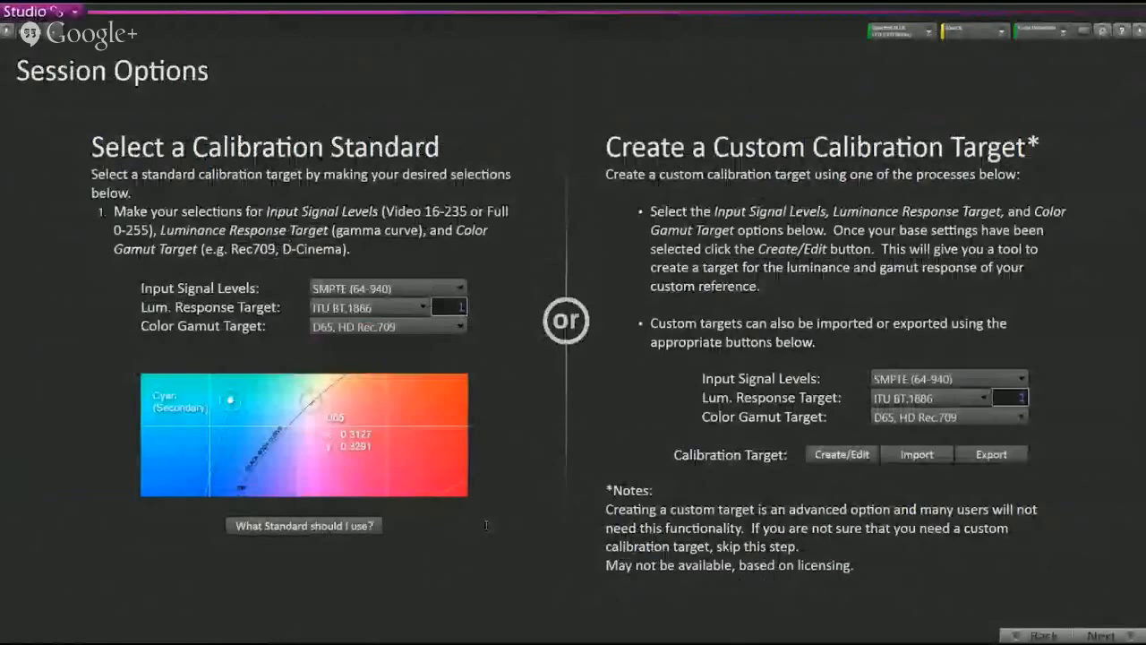
# - Open the source's pattern window and run the read series for the Display Gamma & ColorChecker Pre-Test
pyautogui.click(1103, 634)
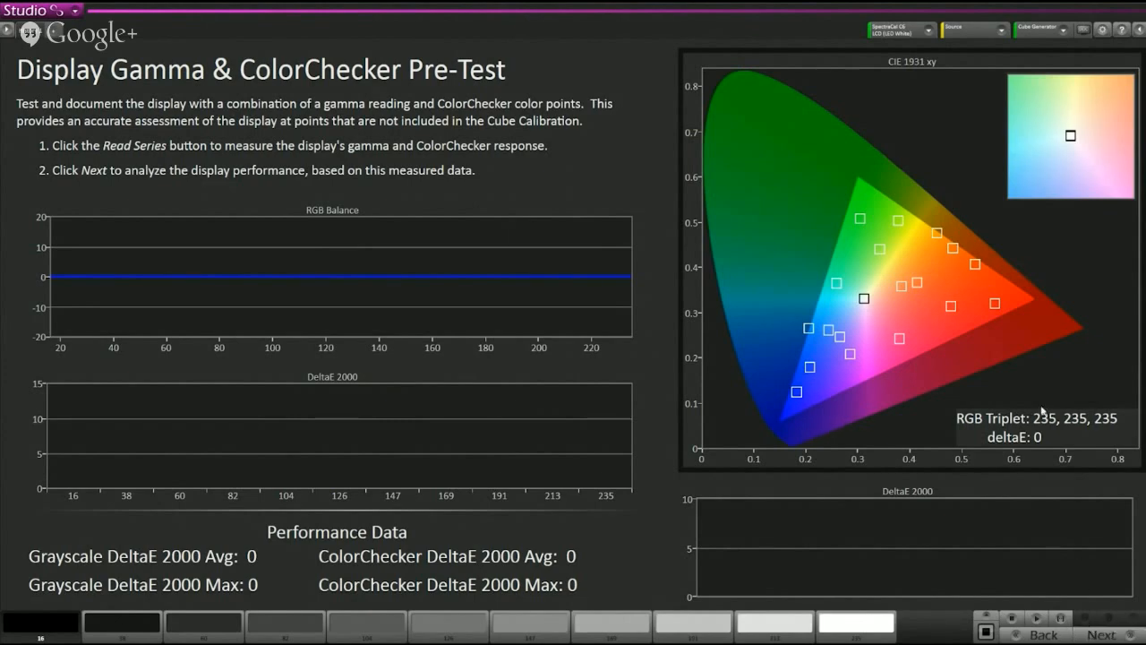
pyautogui.click(987, 34)
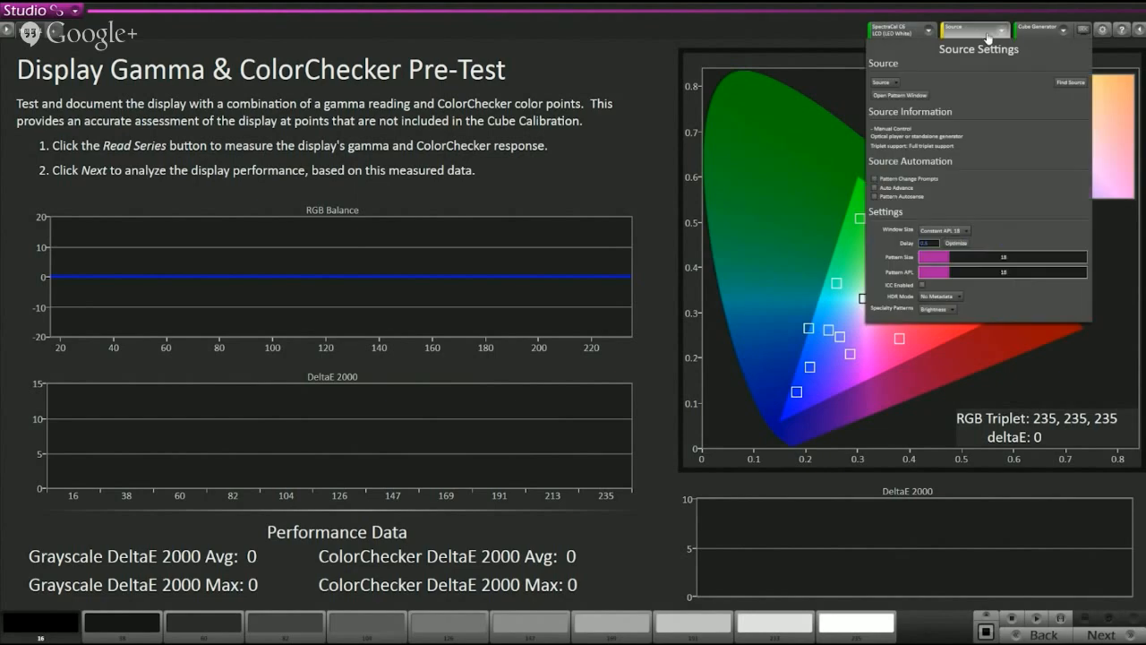
pyautogui.click(913, 96)
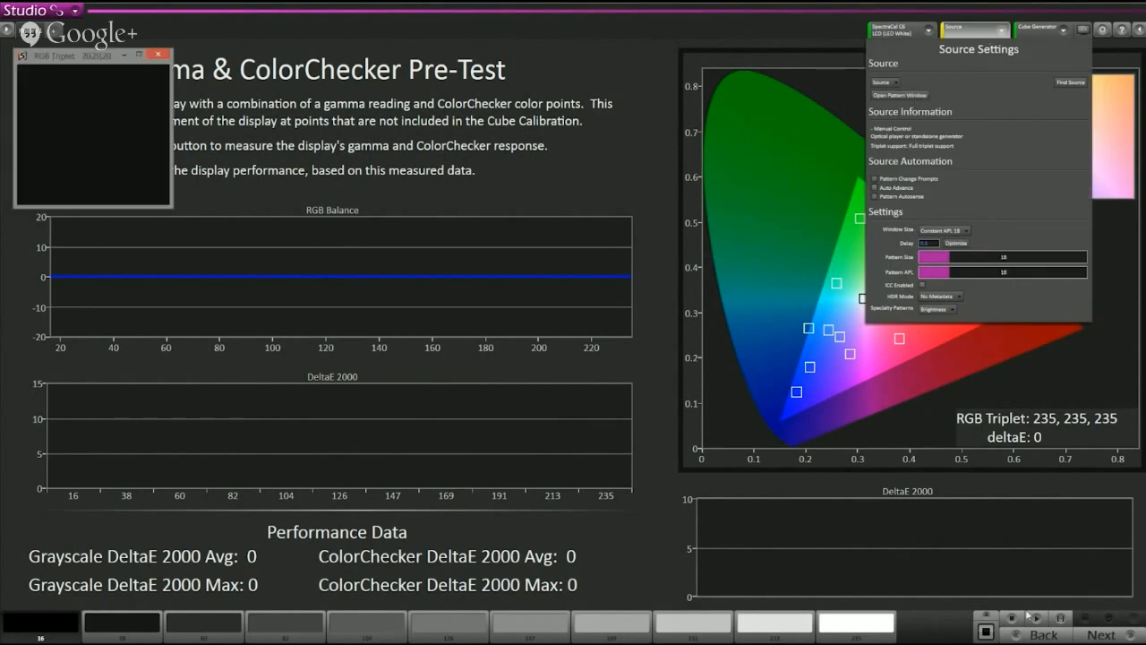
pyautogui.click(1057, 618)
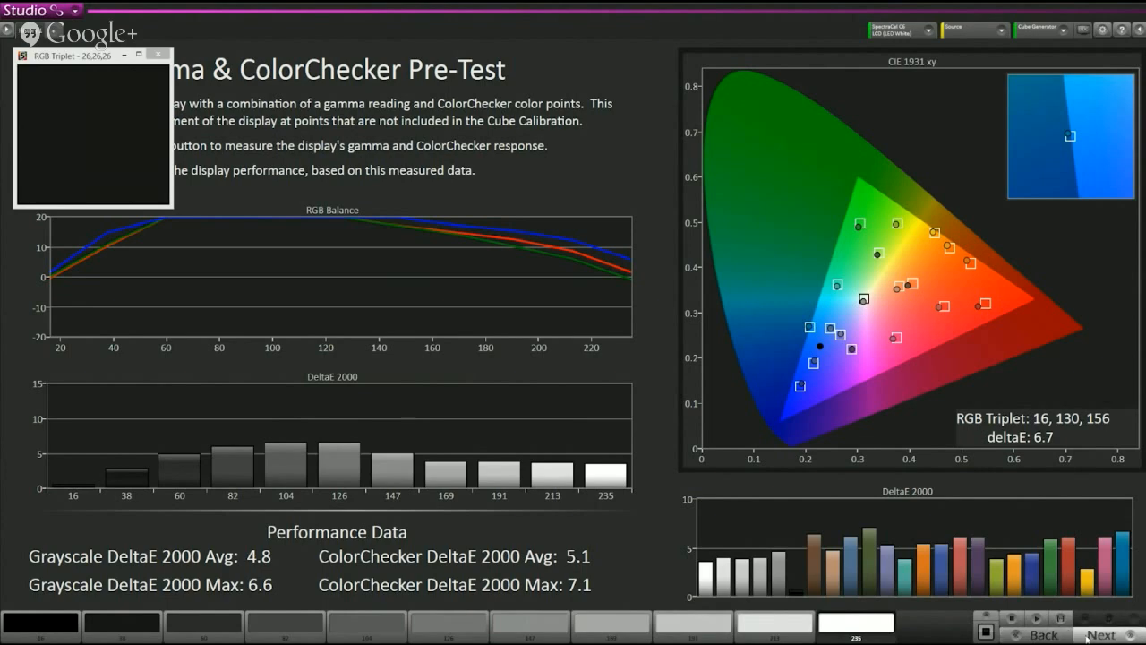
# - Examine the display performance analysis, checking the white deltaE and contrast ratio pass/fail indicators
pyautogui.click(1087, 638)
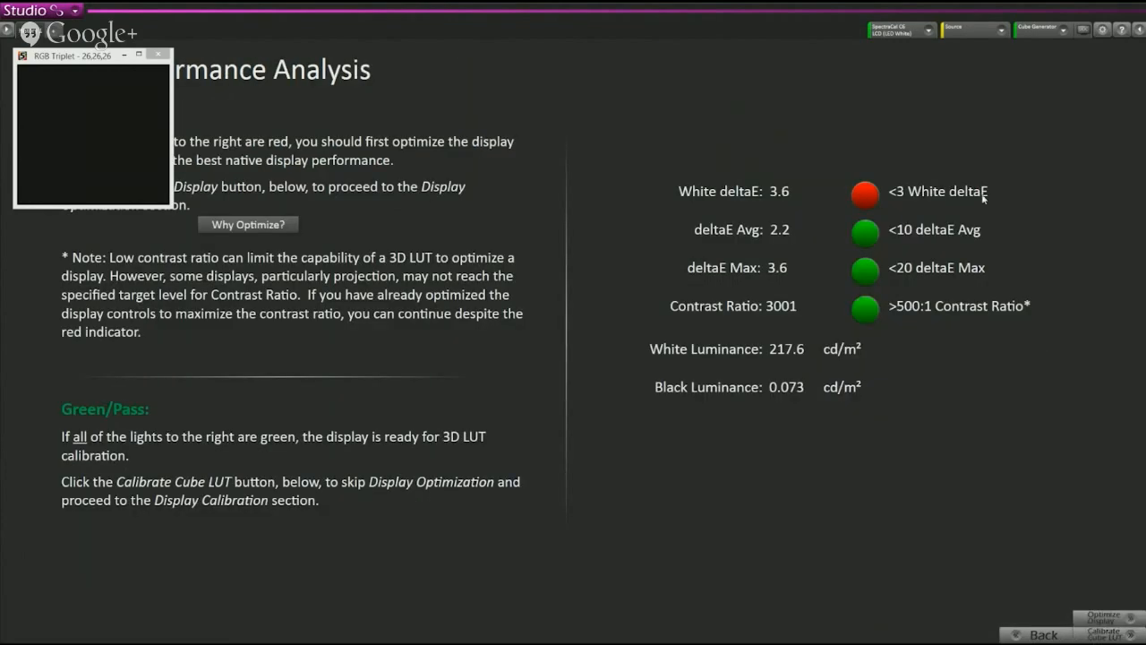
pyautogui.moveTo(872, 201)
pyautogui.moveTo(861, 321)
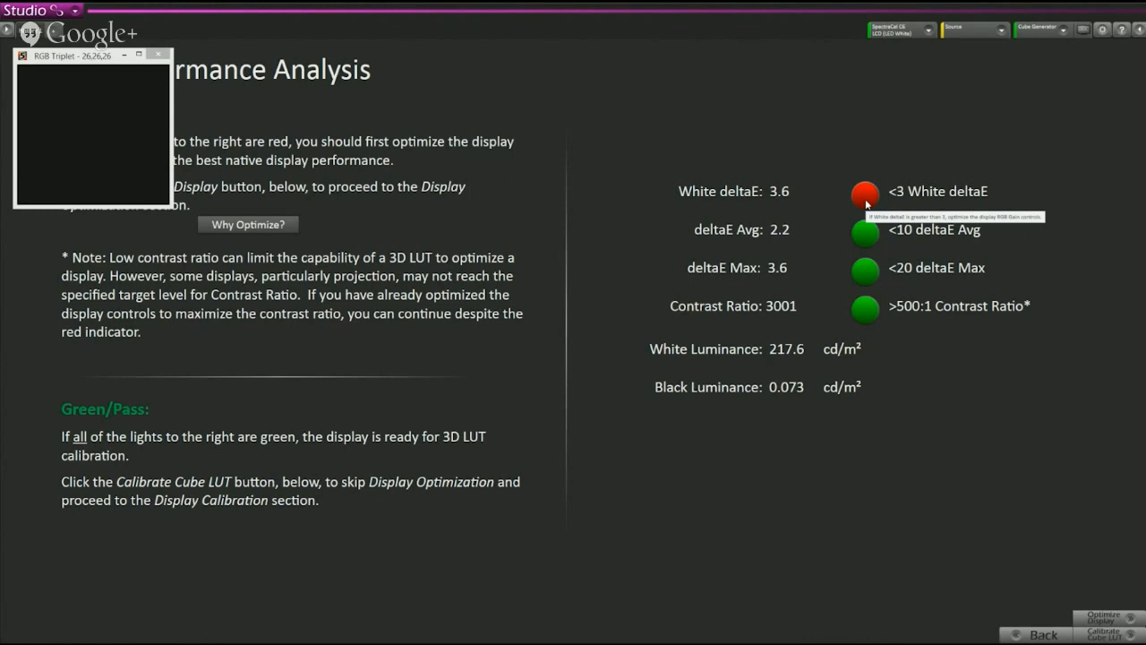
# - Proceed past the 1D ramp LUT page to the cube LUT's AutoCal setup and choose CUBE - common .cube formats as output
pyautogui.click(1108, 618)
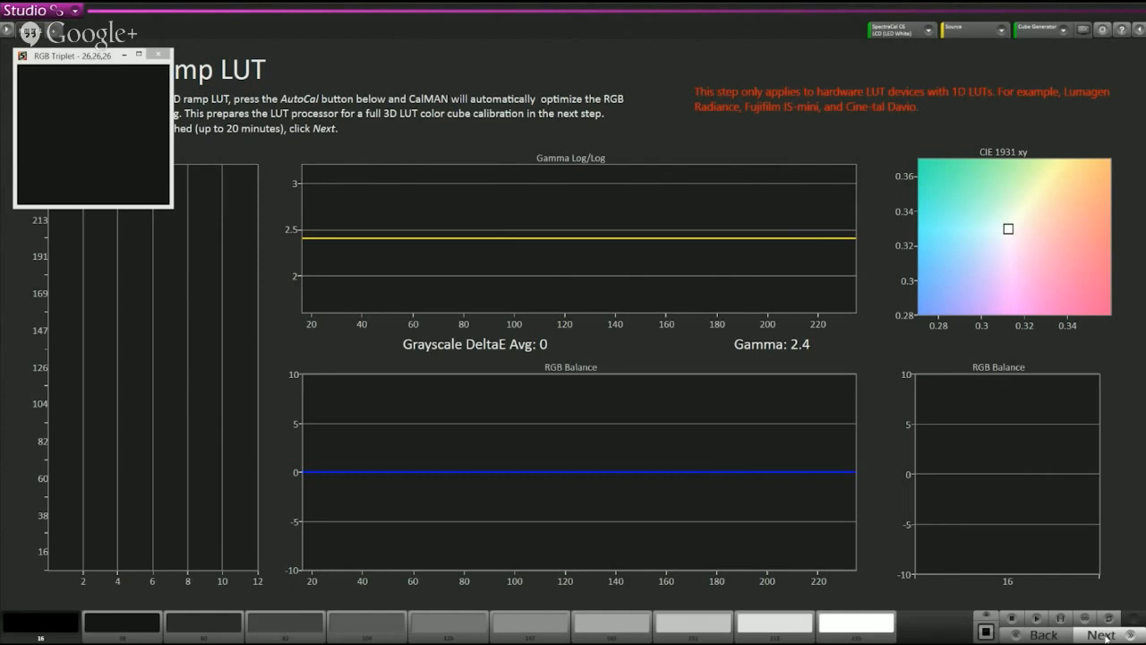
pyautogui.click(1103, 635)
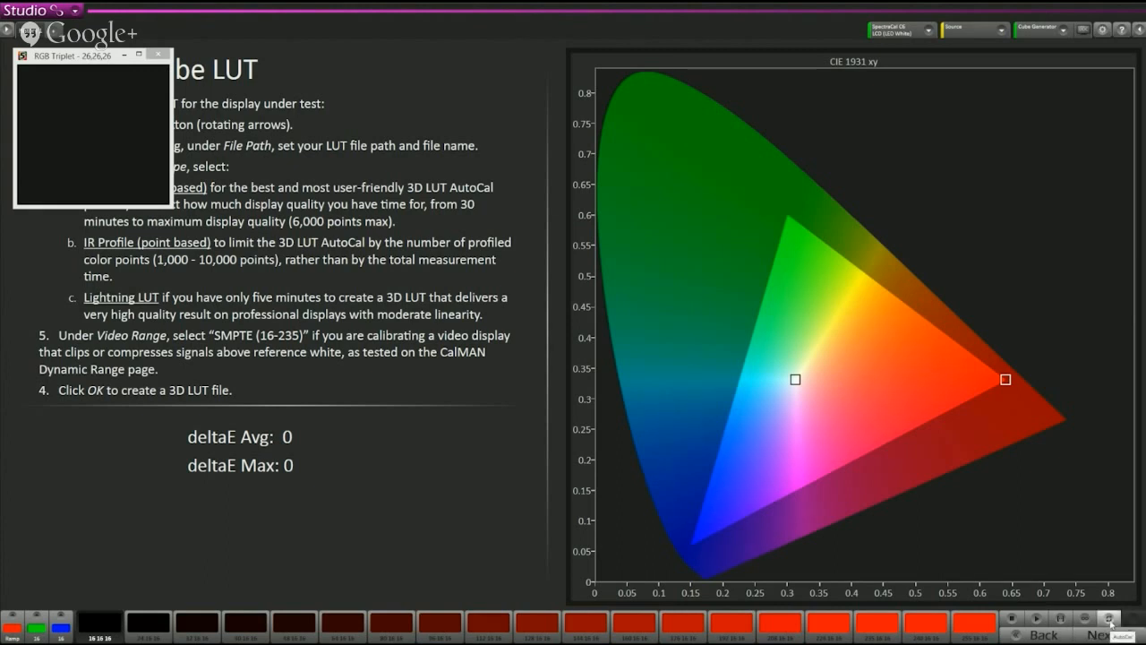
pyautogui.click(1109, 617)
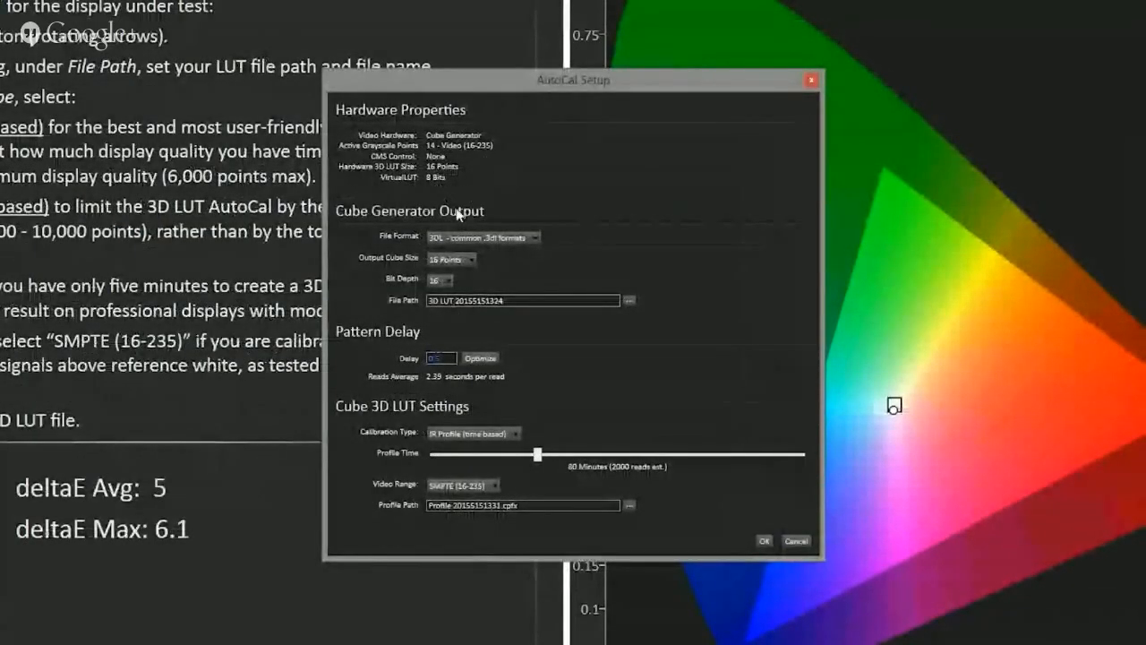
pyautogui.click(454, 239)
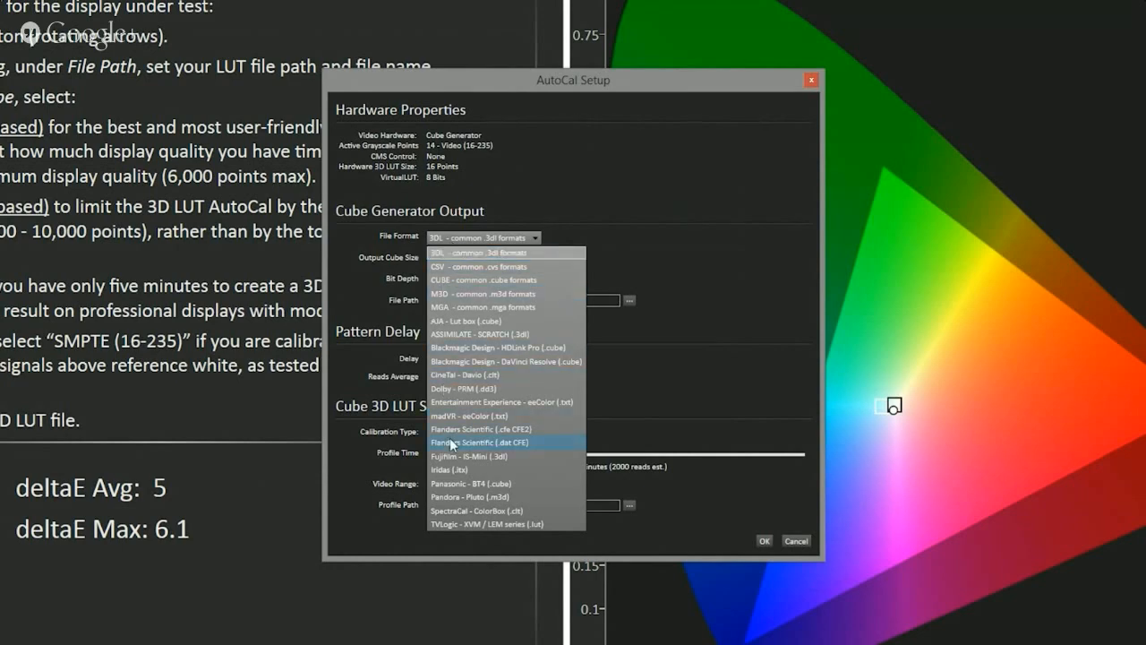
pyautogui.click(483, 280)
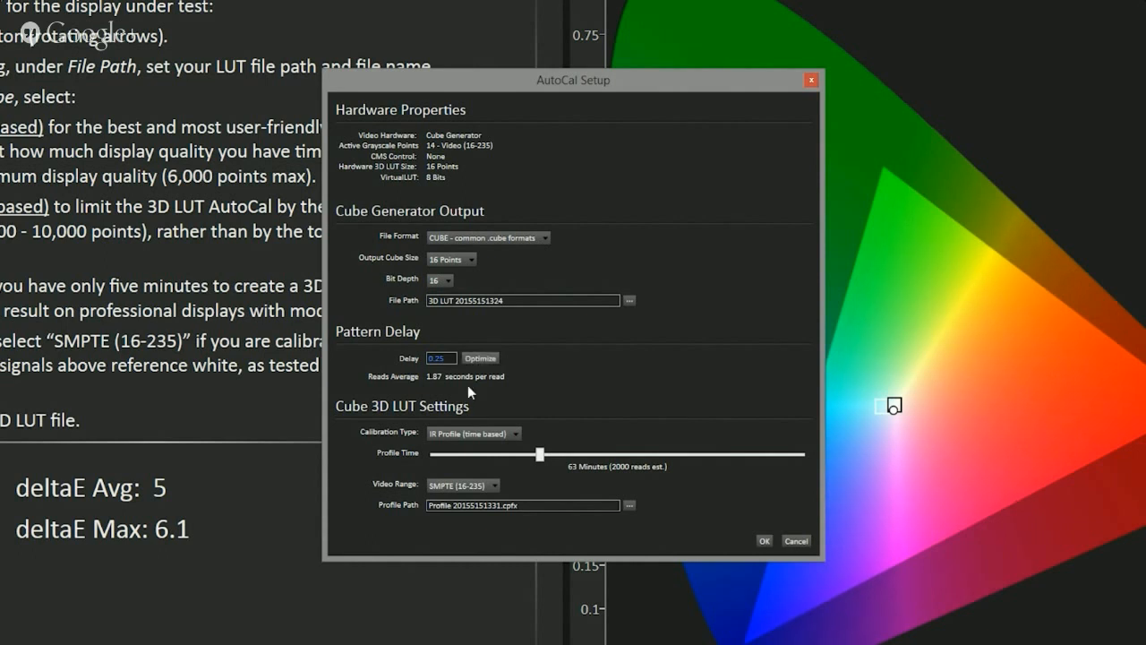
# - Set the calibration type to Lightning LUT and start the 3D LUT AutoCal
pyautogui.click(462, 432)
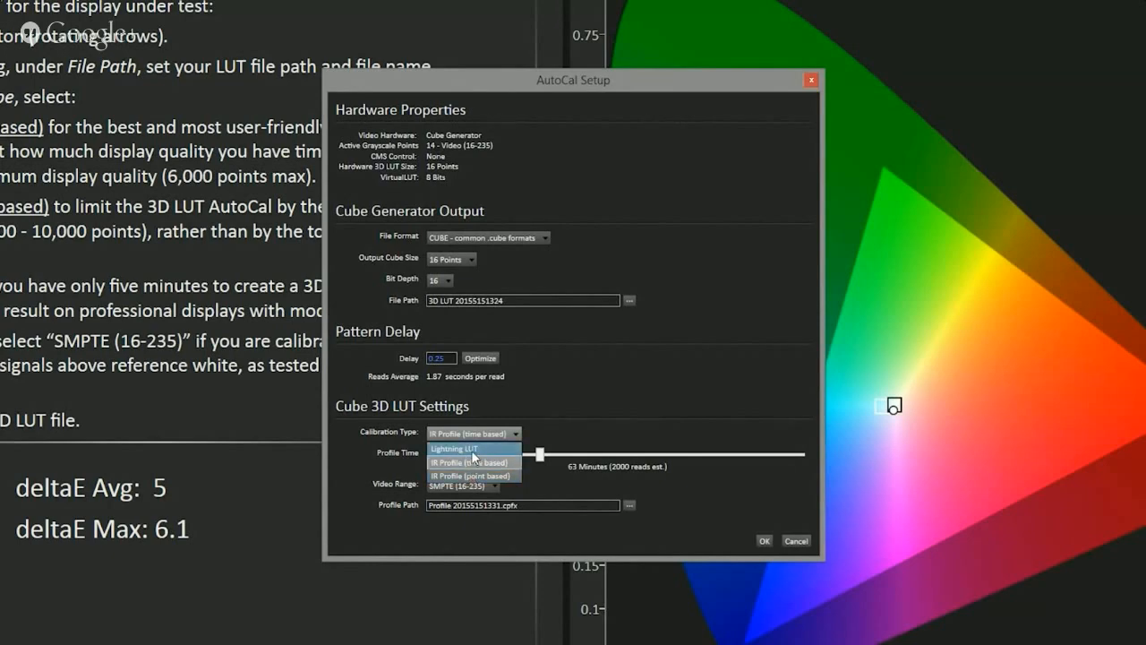
pyautogui.click(472, 449)
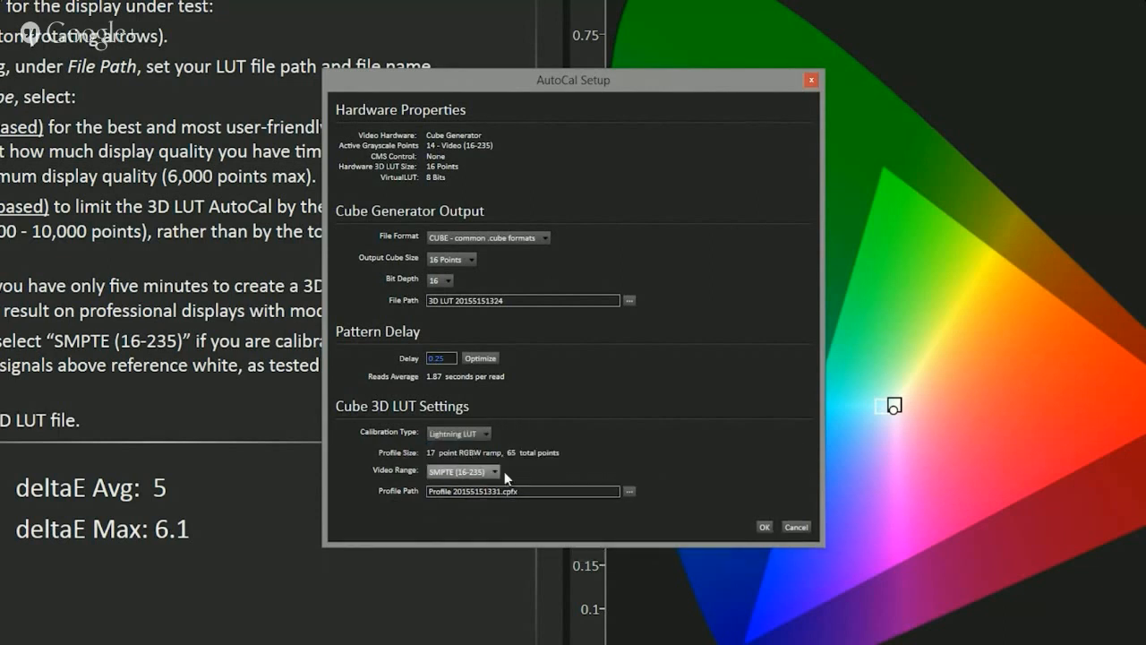
pyautogui.click(526, 490)
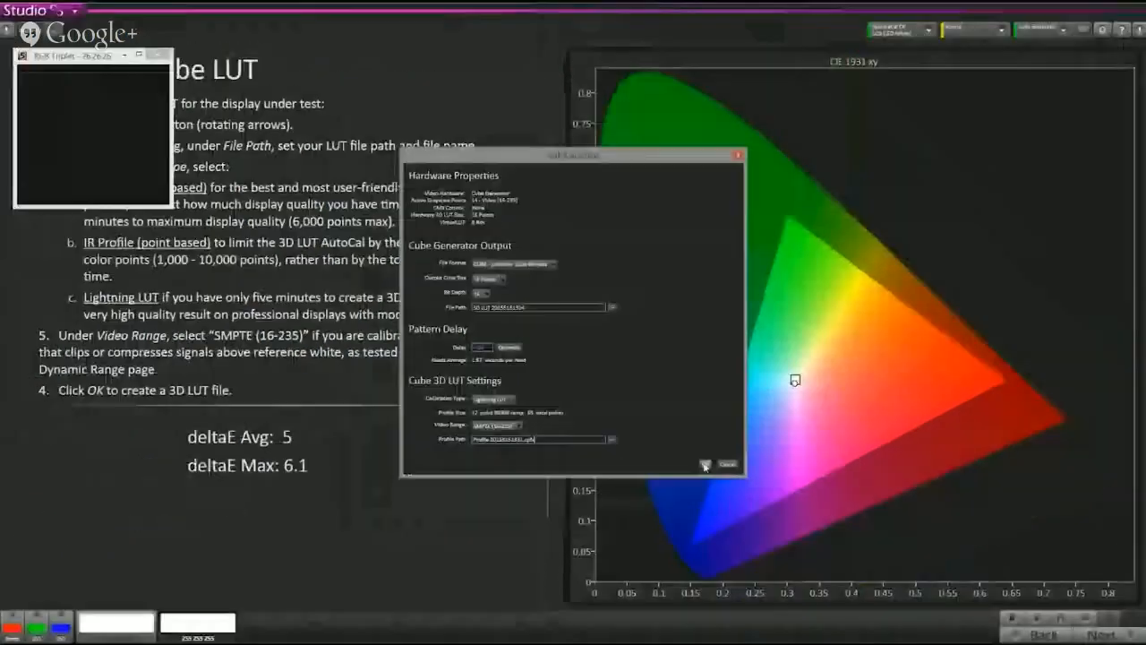
pyautogui.click(705, 464)
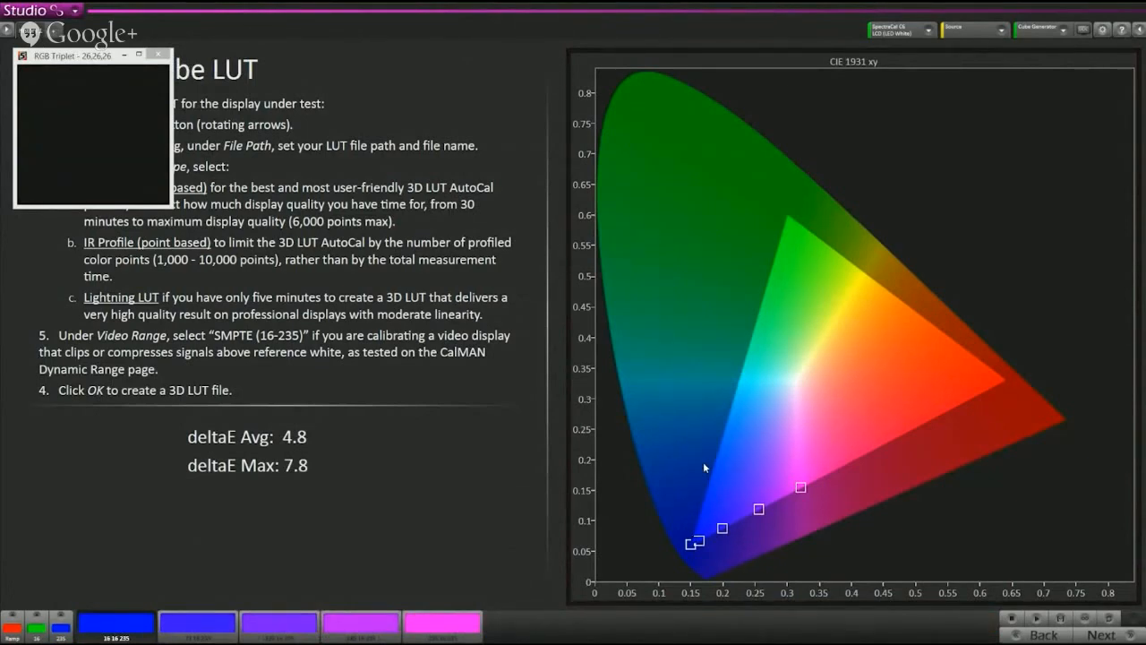
# - Proceed to the Gamma & ColorChecker Validation page and enable the virtual LUT
pyautogui.click(1099, 635)
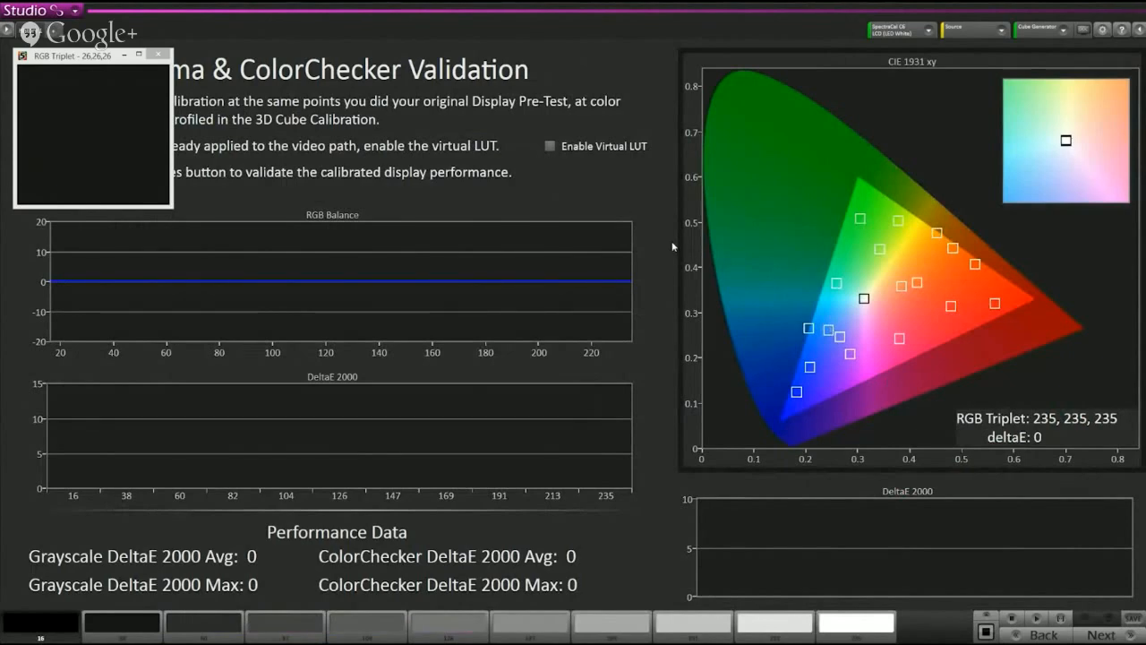
pyautogui.click(550, 145)
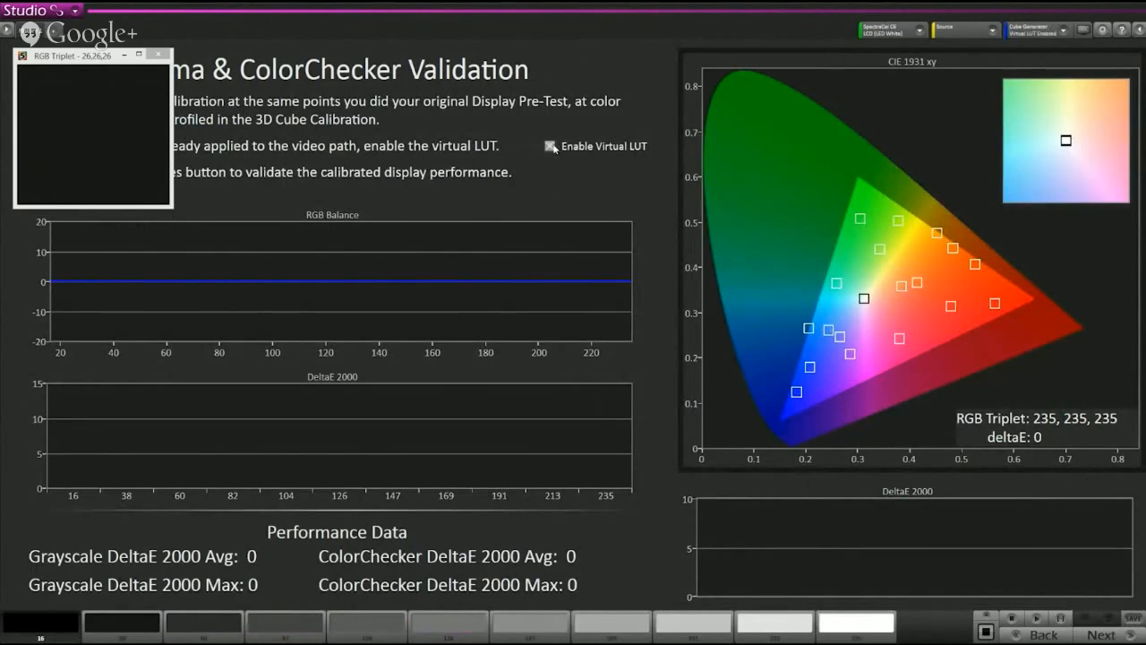